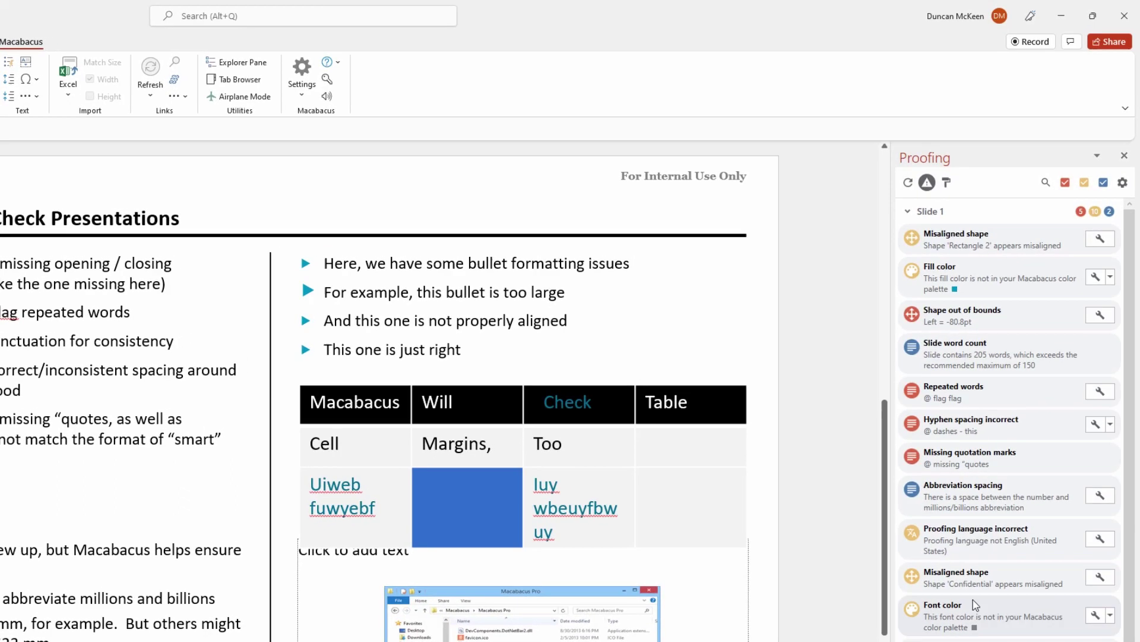
- Check the Proofing Settings, then show the Reformat summary: 7 text colours, 3 font families, 9 styles
click(1123, 183)
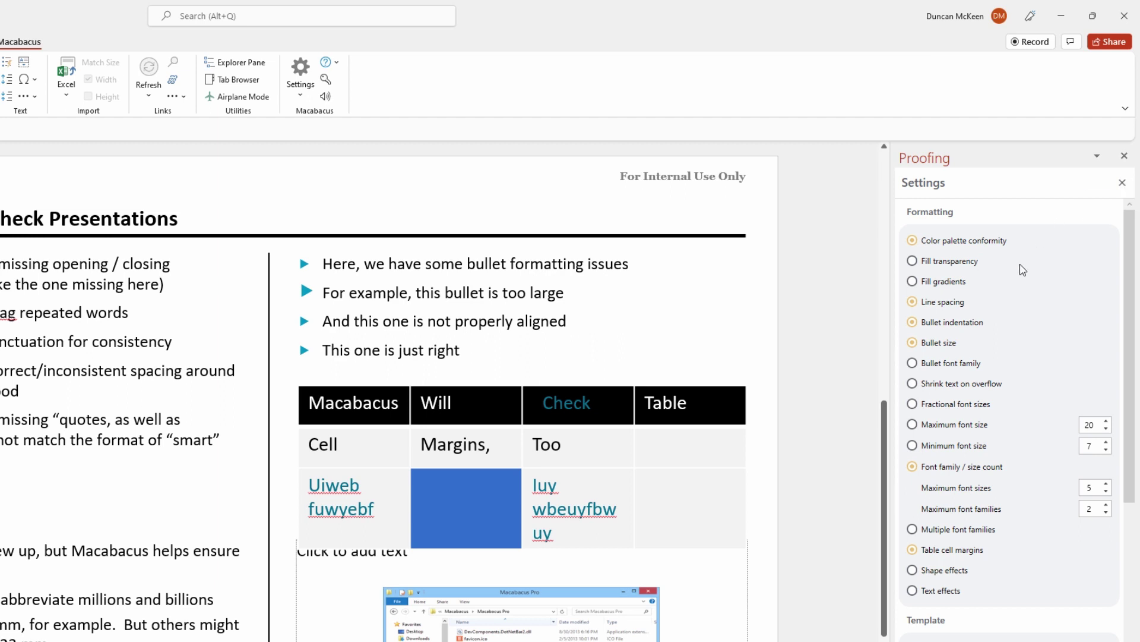
click(1123, 184)
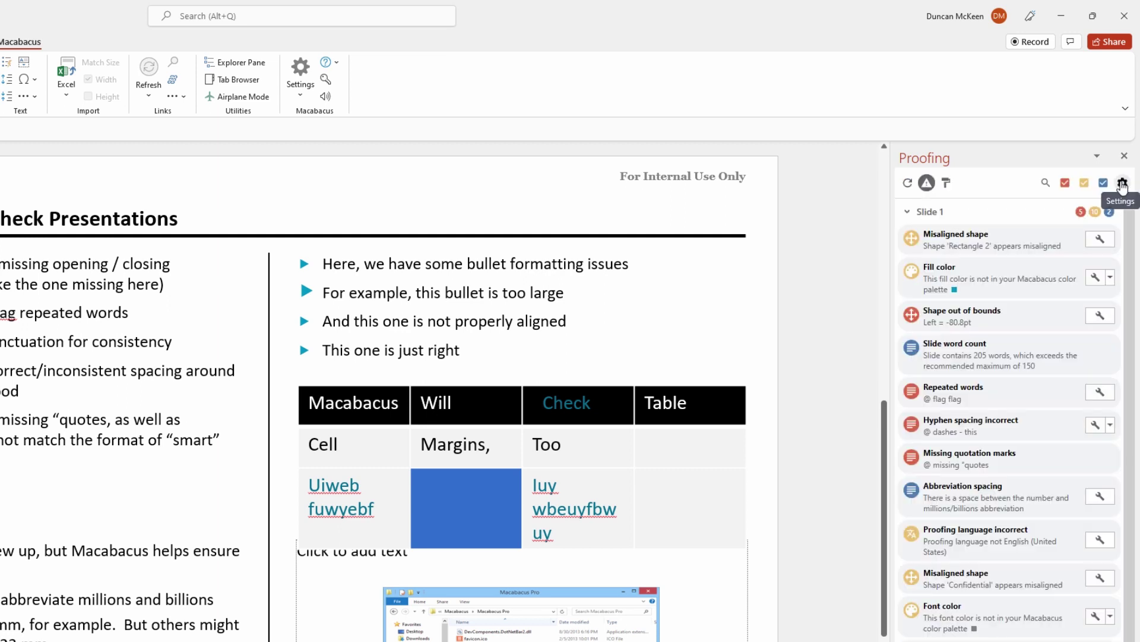
click(946, 183)
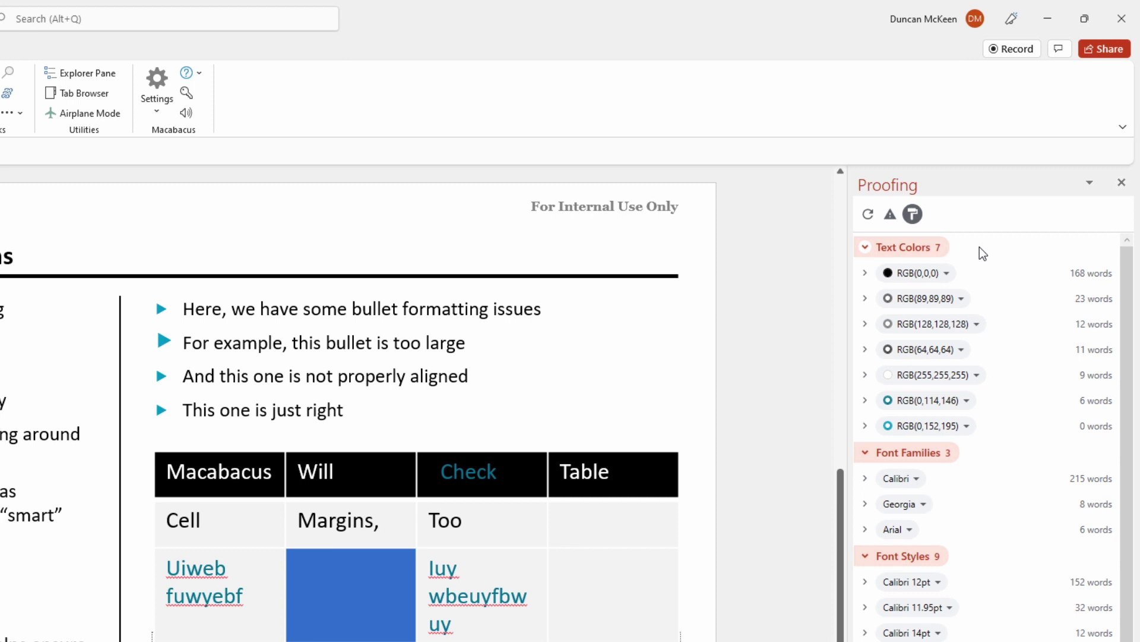
- Recolour RGB(0,152,195) text to blue RGB(50,113,210) and RGB(0,114,146) table text to light blue RGB(175,200,238)
click(967, 427)
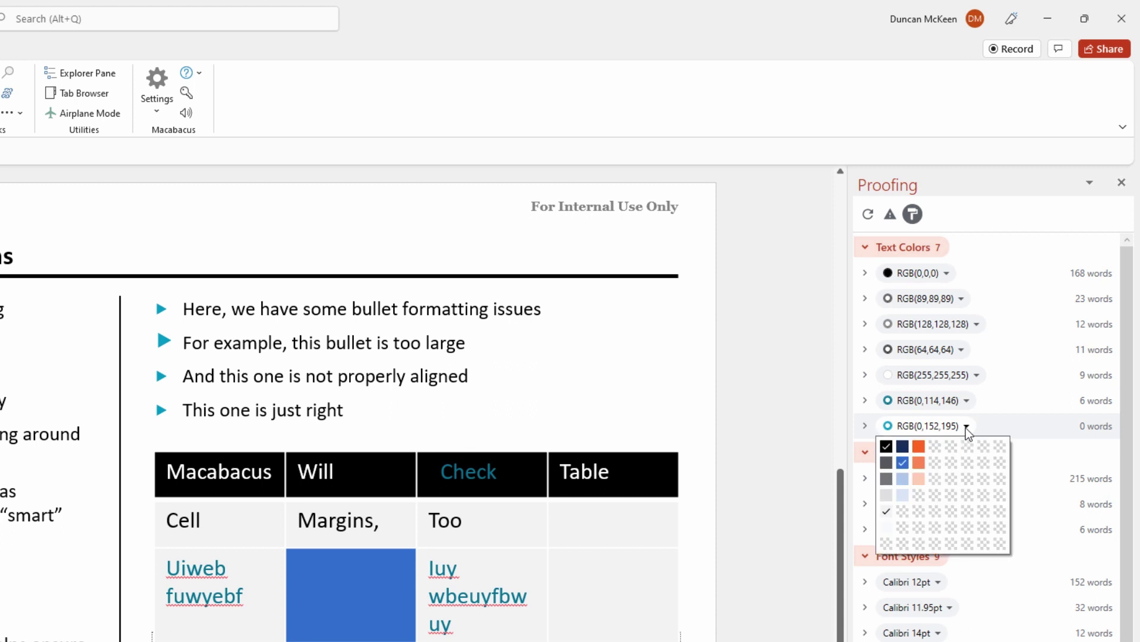
click(903, 461)
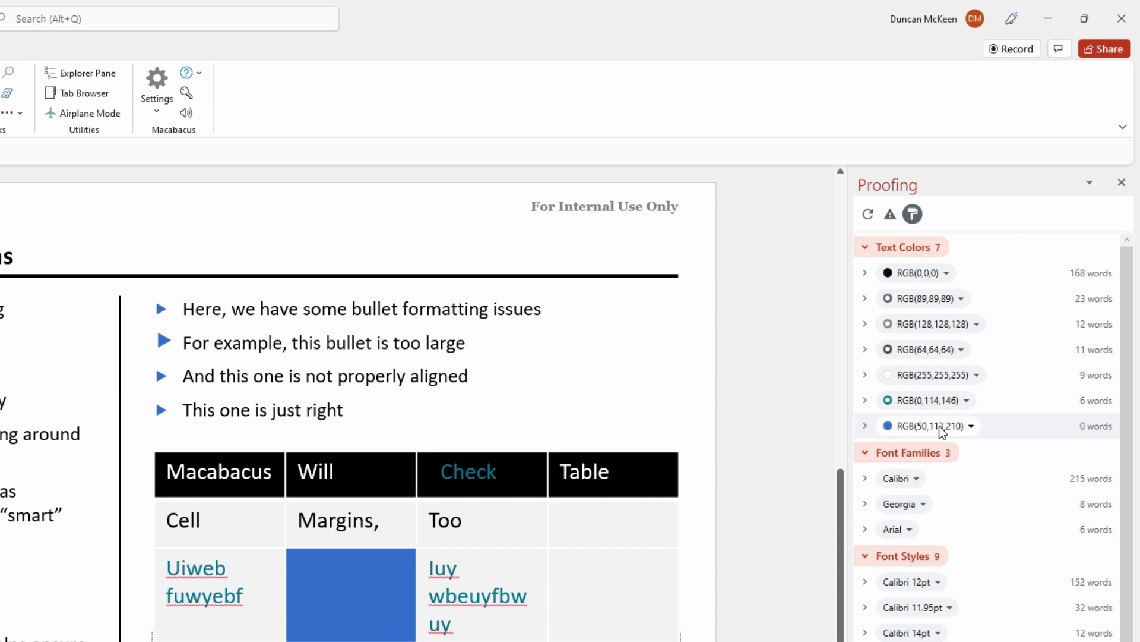
click(967, 402)
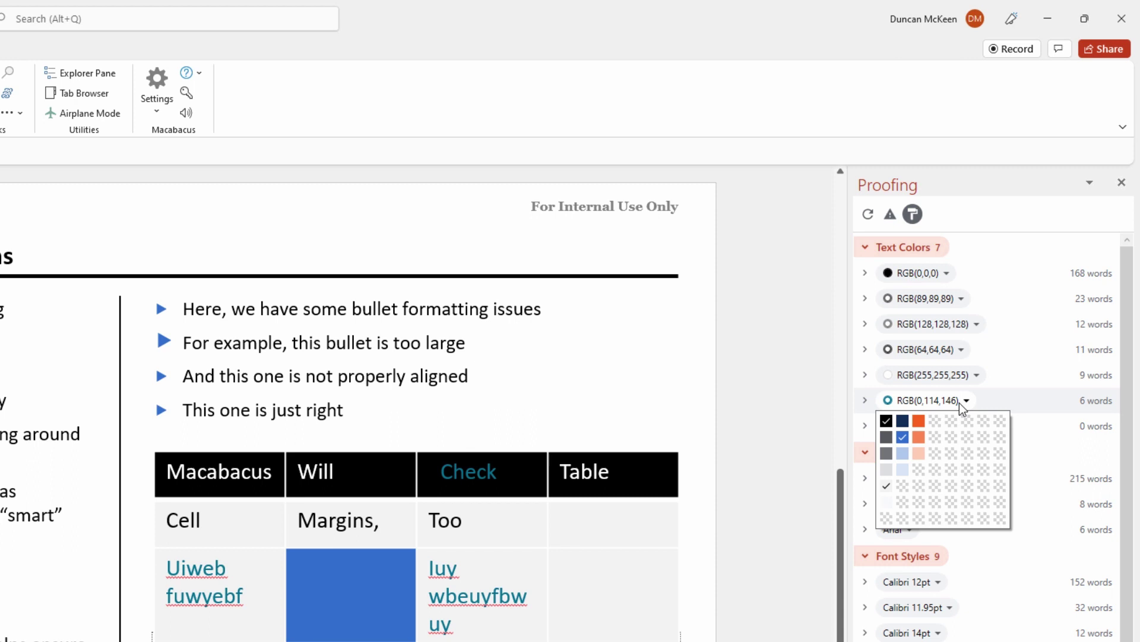
click(903, 454)
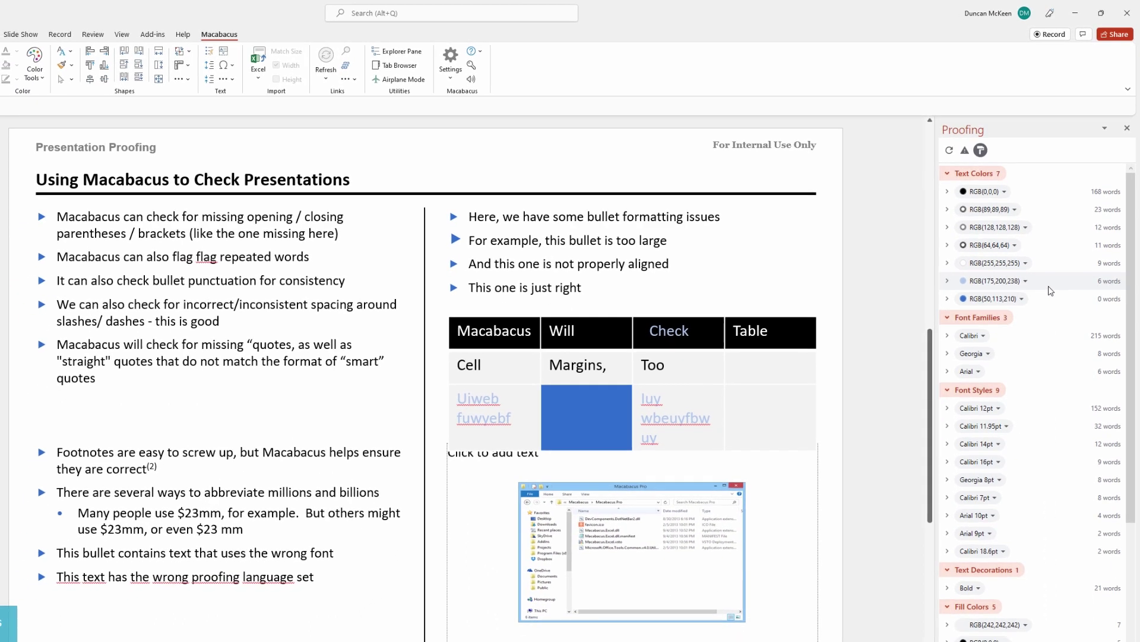
- Review the RGB(64,64,64) chart labels 4.3, 3.5, $2.40, $4.40 and $1.80
click(948, 245)
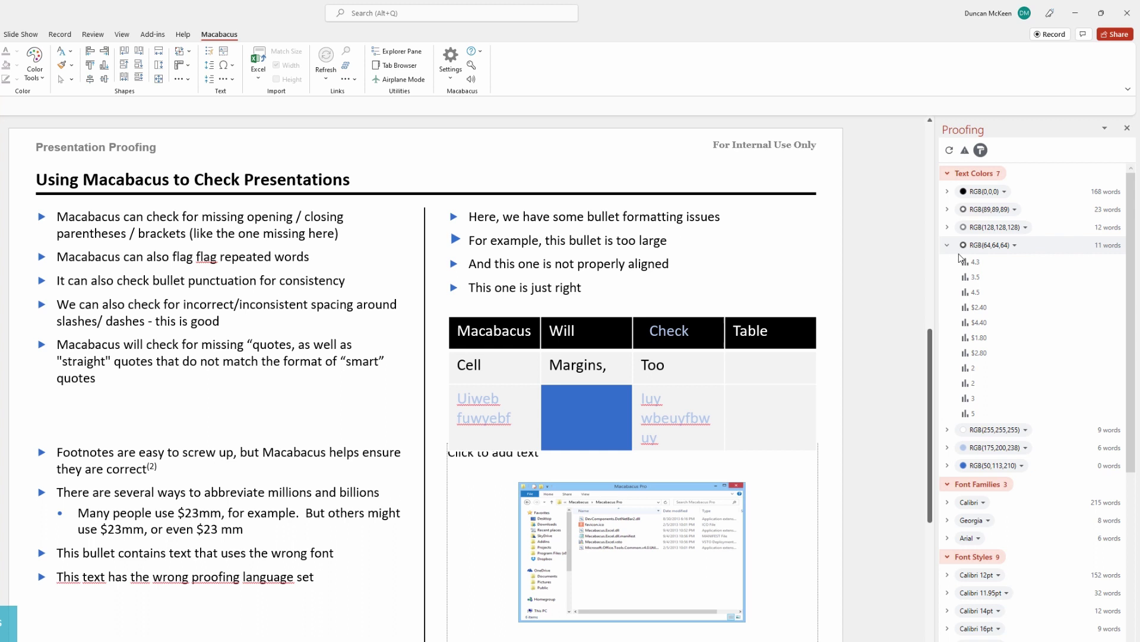
click(974, 262)
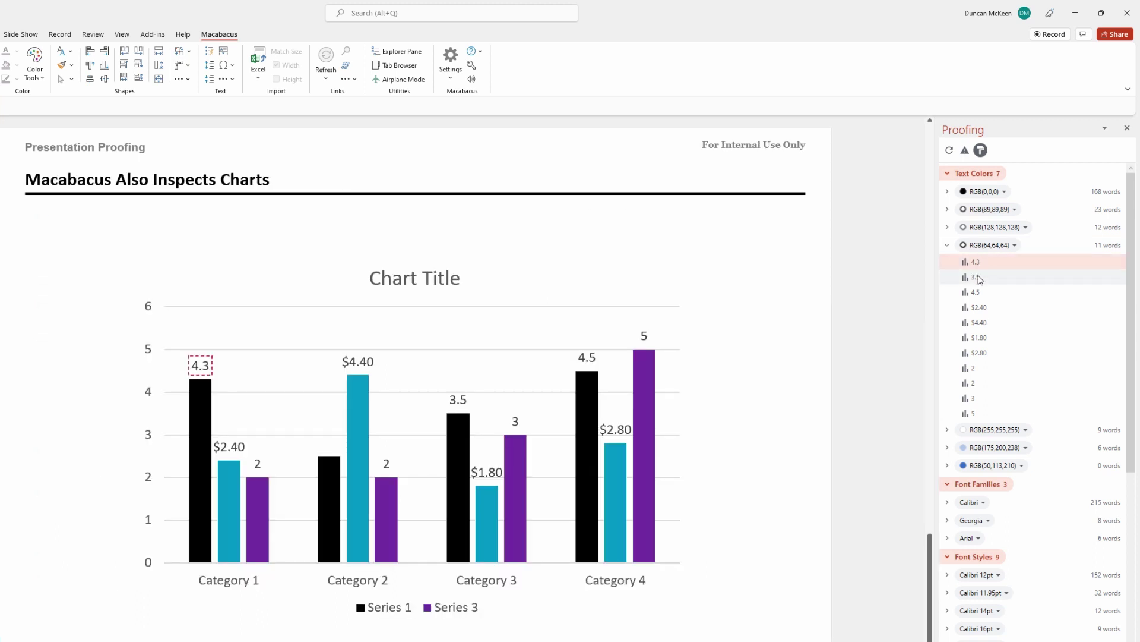
click(977, 276)
click(981, 306)
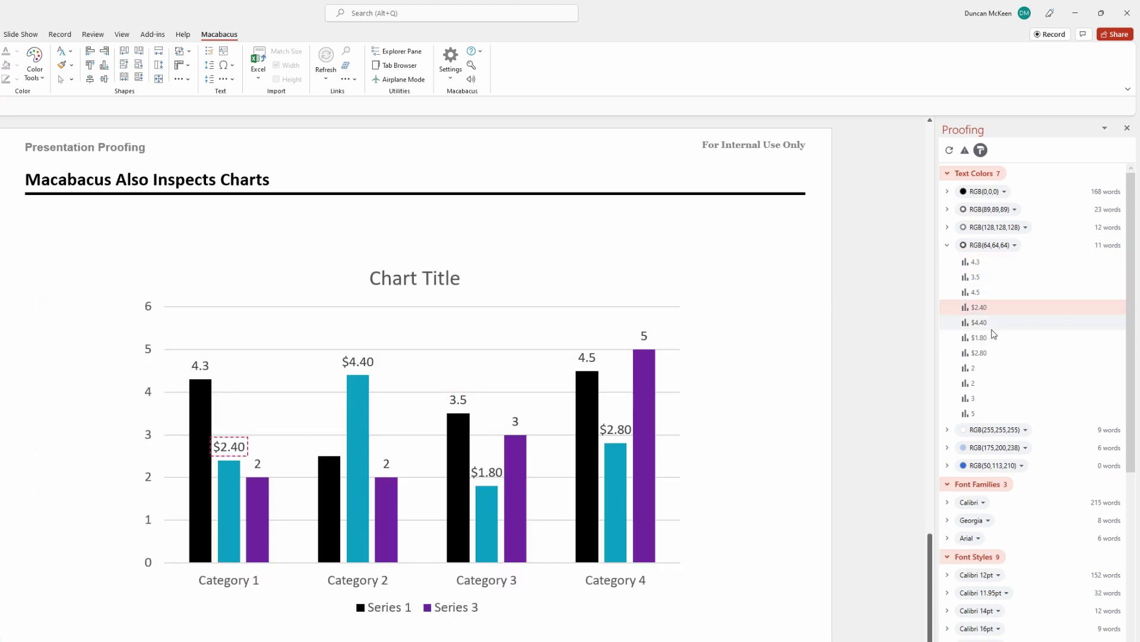
click(987, 323)
click(986, 338)
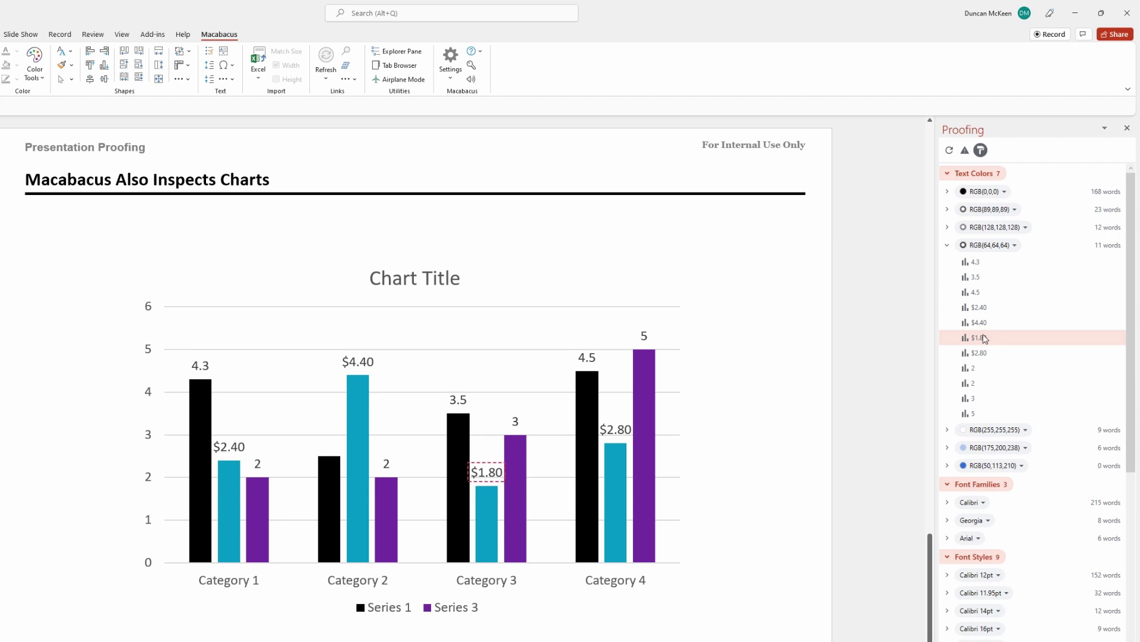
- Recolour the RGB(64,64,64) chart data labels to black, leaving 6 text colours
click(948, 246)
click(1016, 246)
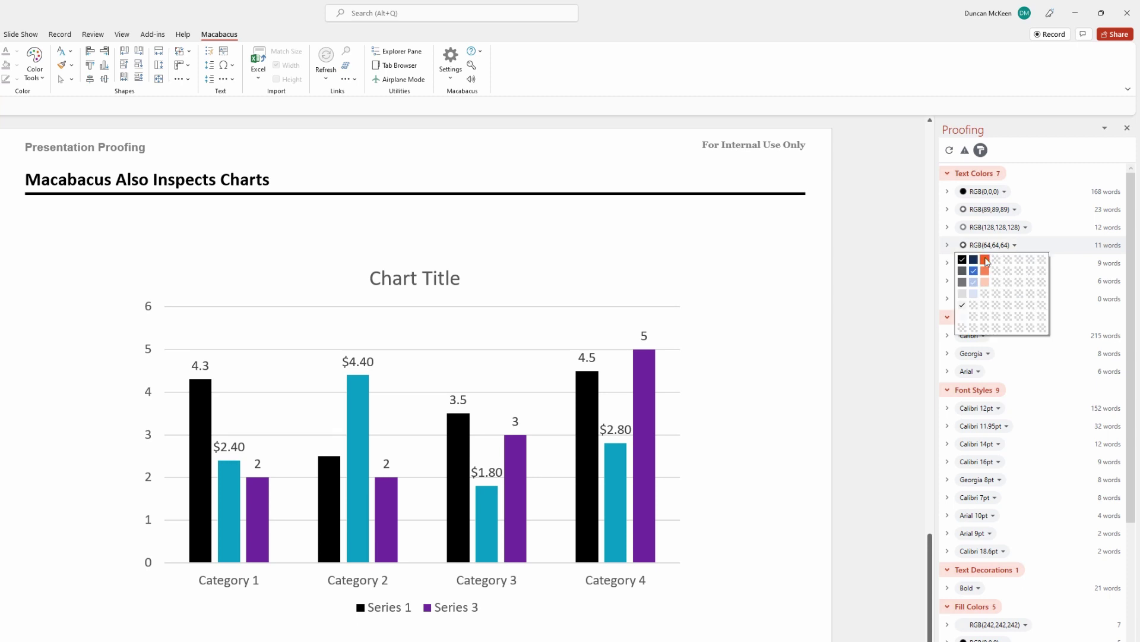
click(963, 260)
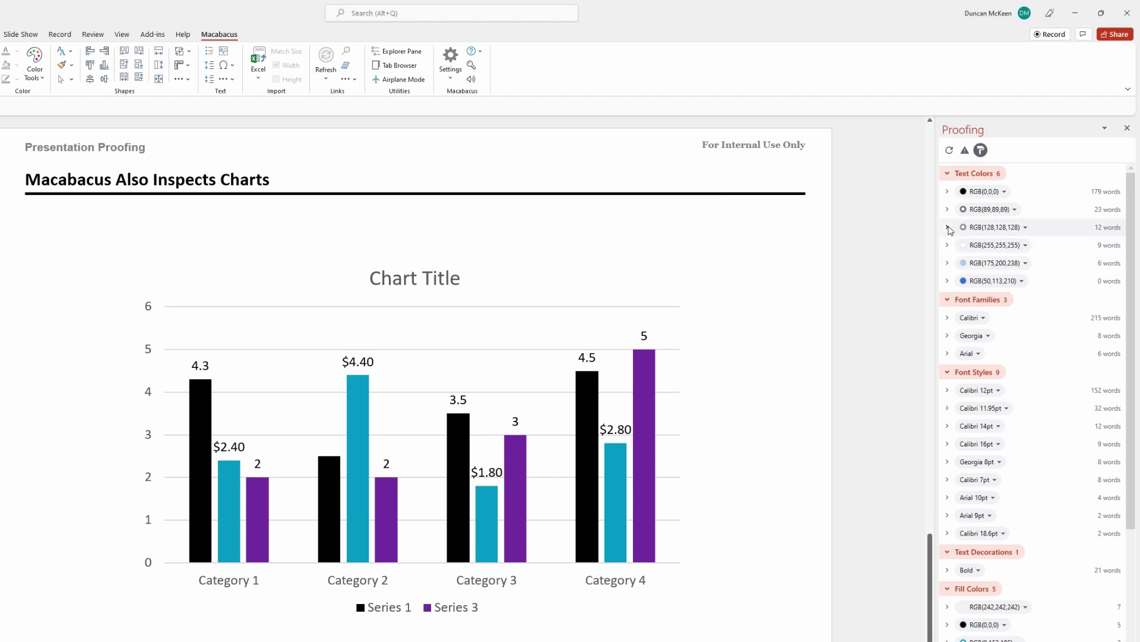
- Recolour the RGB(128,128,128) 'For Internal Use Only' header text to black
click(948, 227)
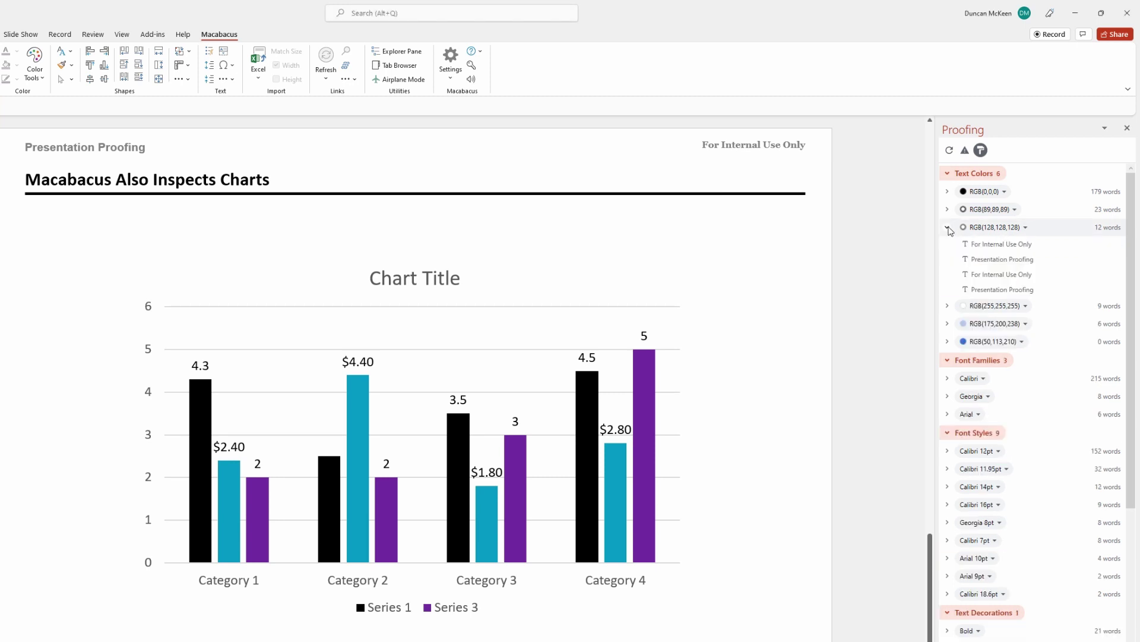
click(995, 247)
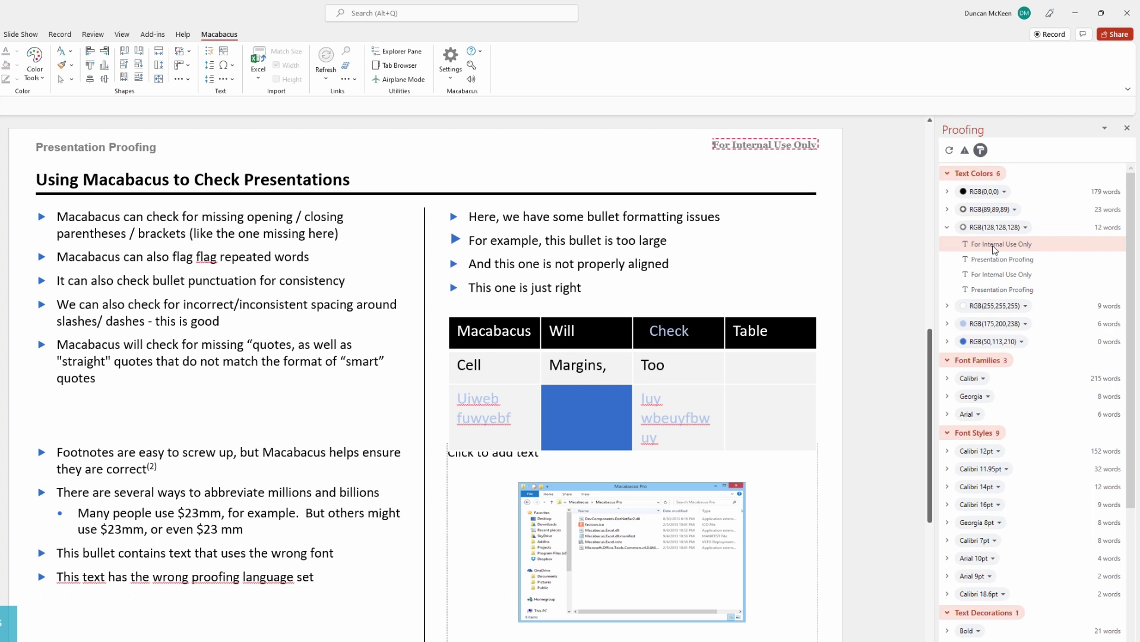
click(1026, 228)
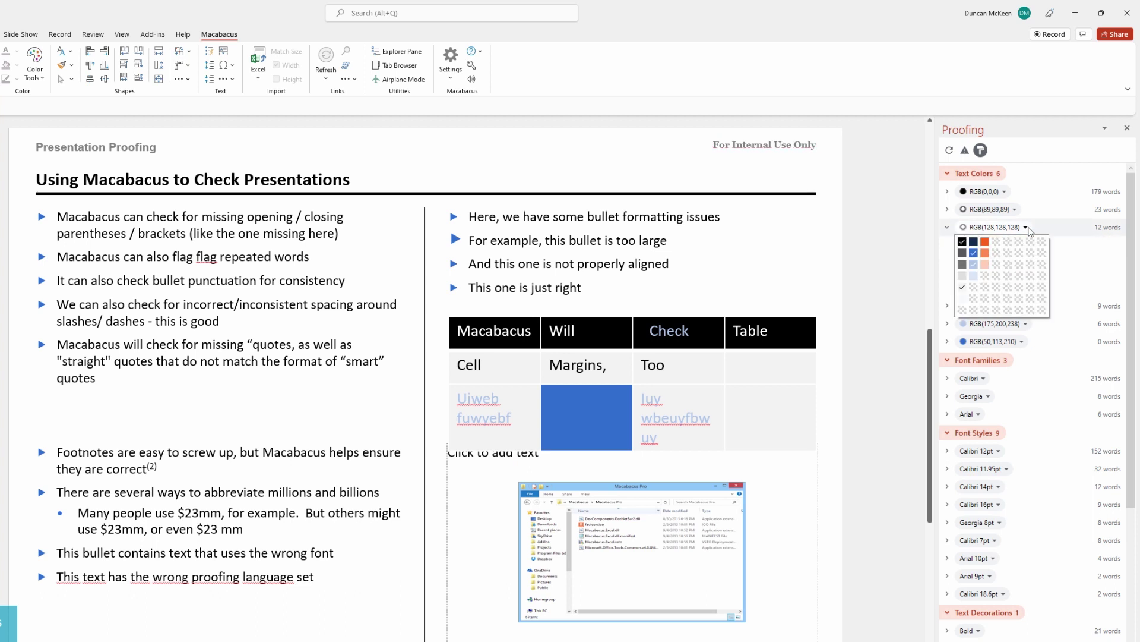
click(962, 242)
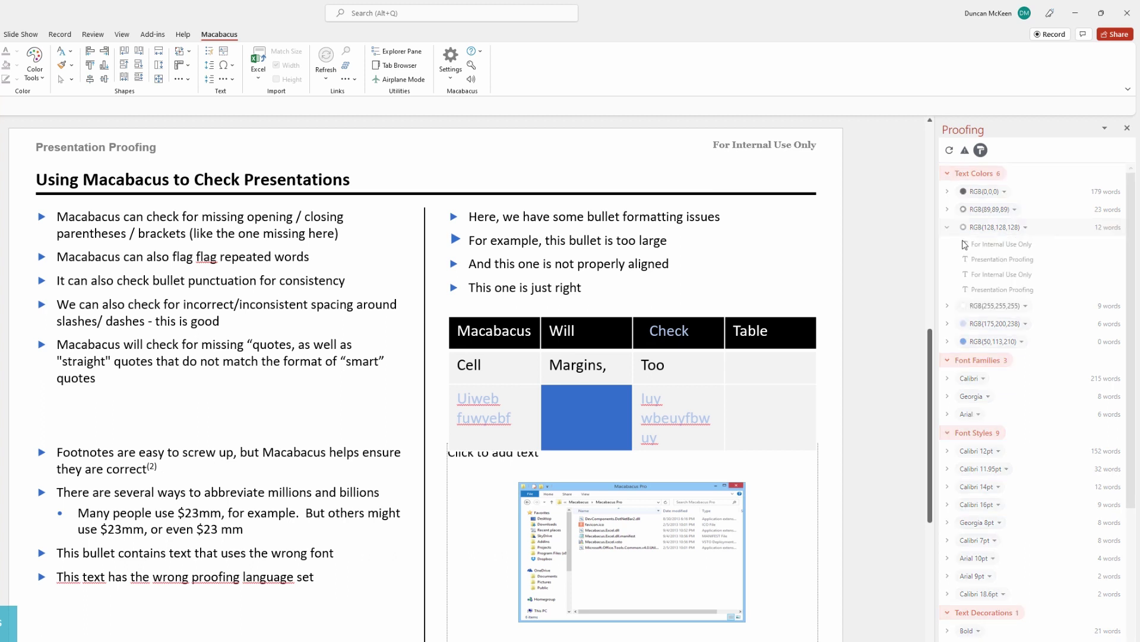
- Check the RGB(89,89,89) chart axis labels 6, 5, 4 and 1, then recolour them black
click(947, 209)
click(974, 241)
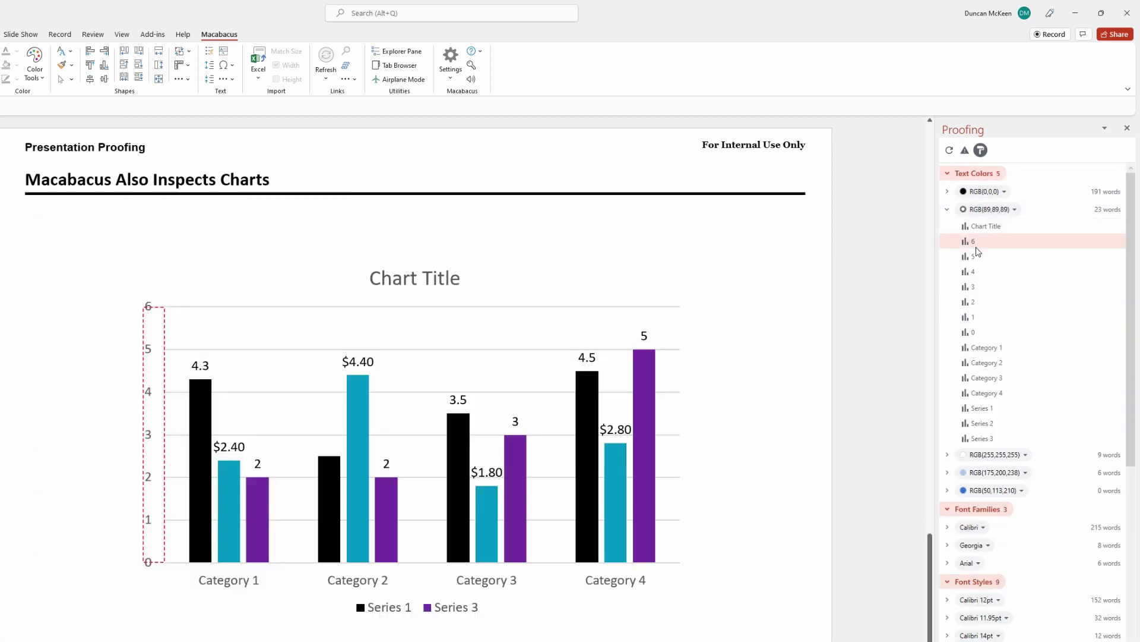
click(974, 256)
click(974, 271)
click(979, 318)
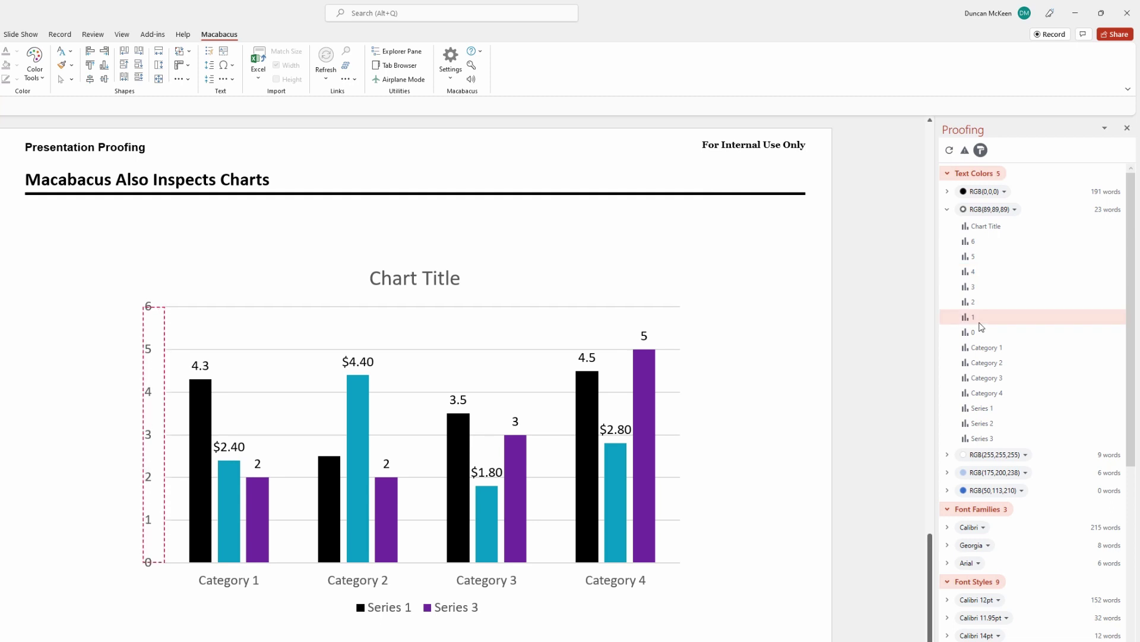
click(1014, 210)
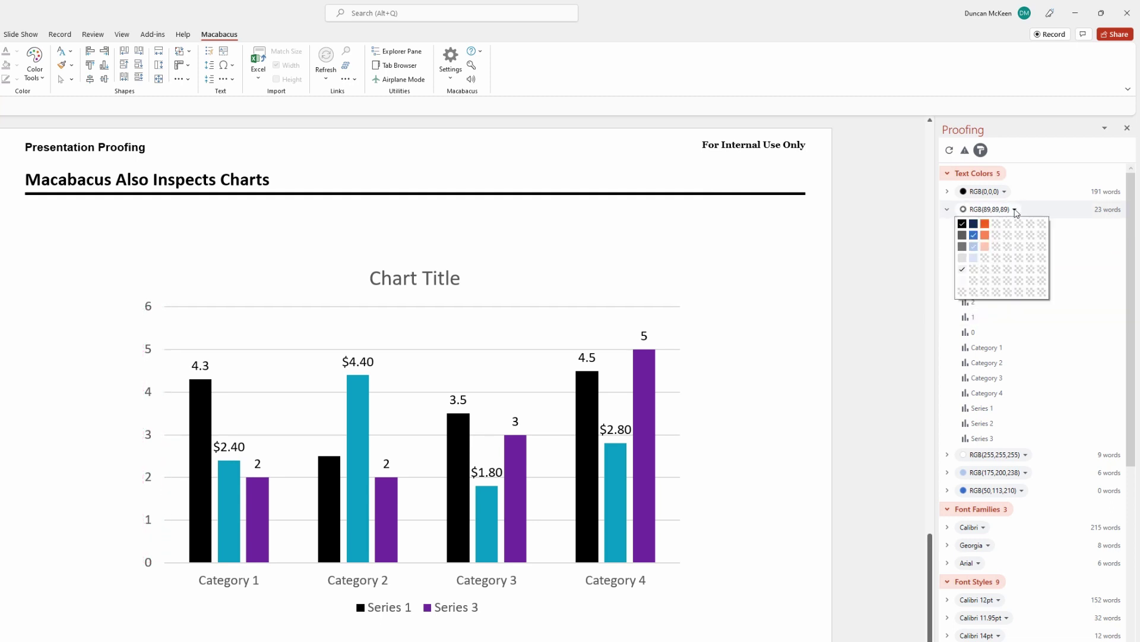
click(963, 224)
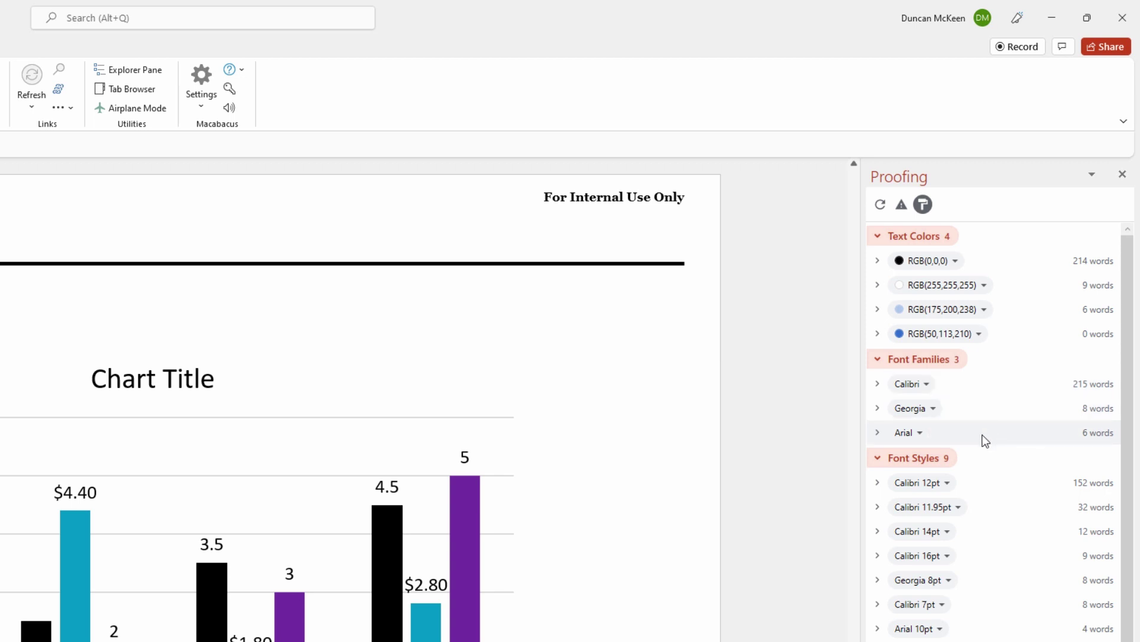
- Switch the Georgia text and then the Arial text to Calibri
click(932, 410)
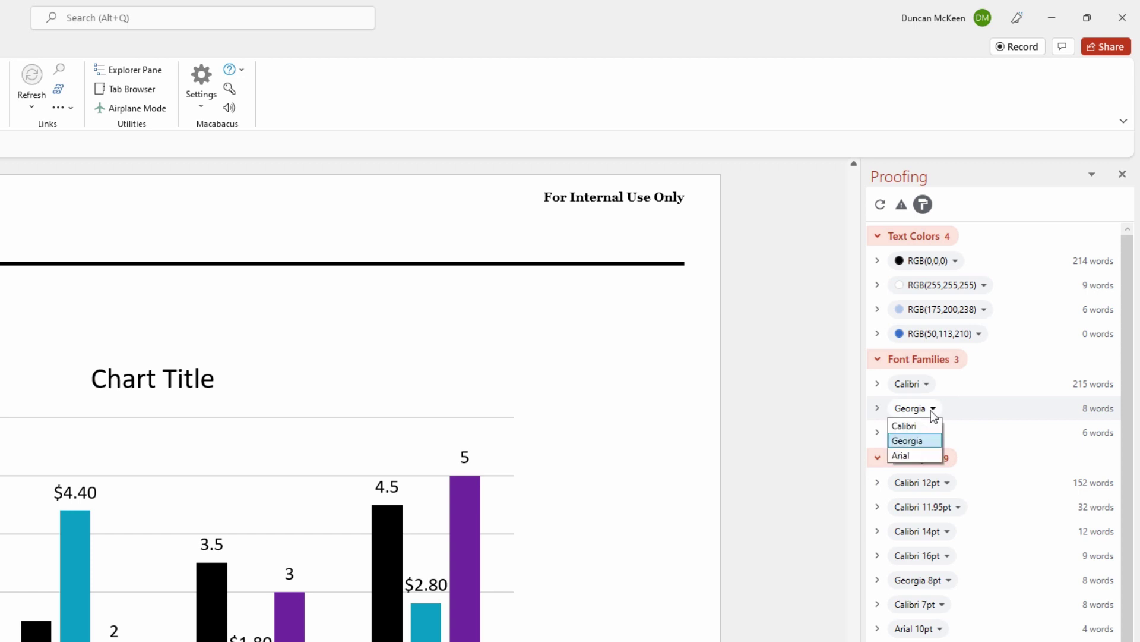
click(912, 427)
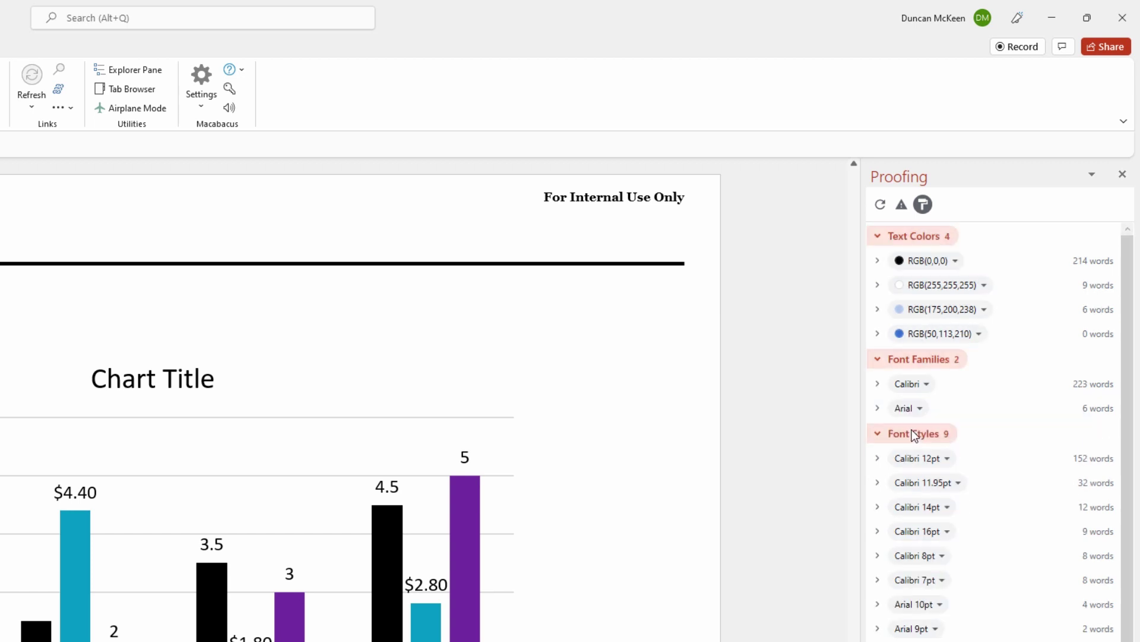
click(919, 409)
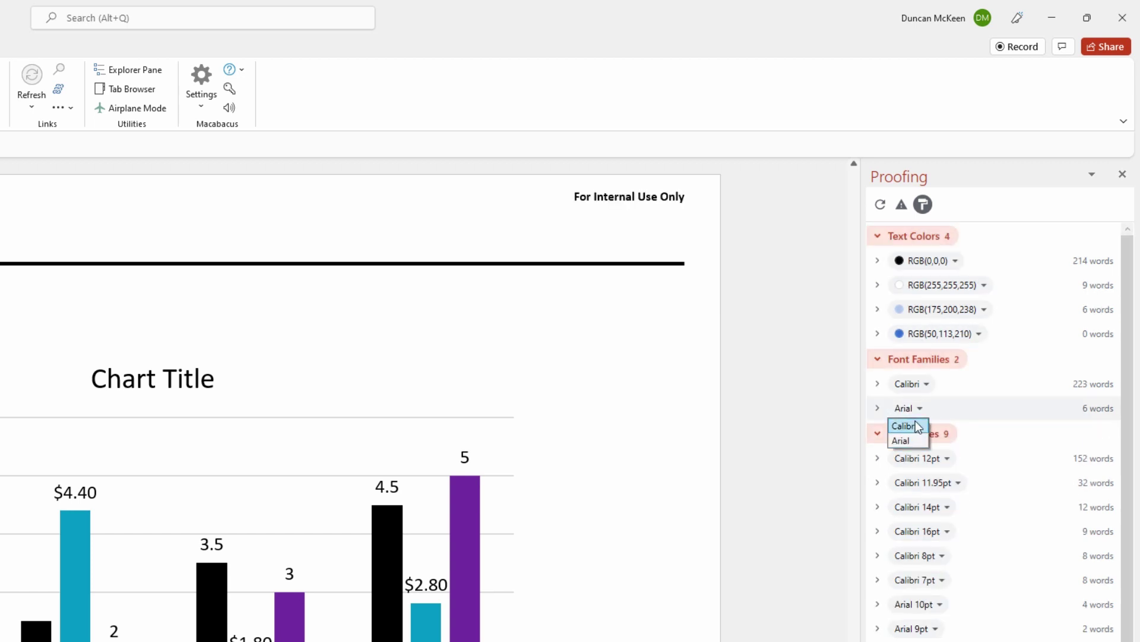
click(908, 427)
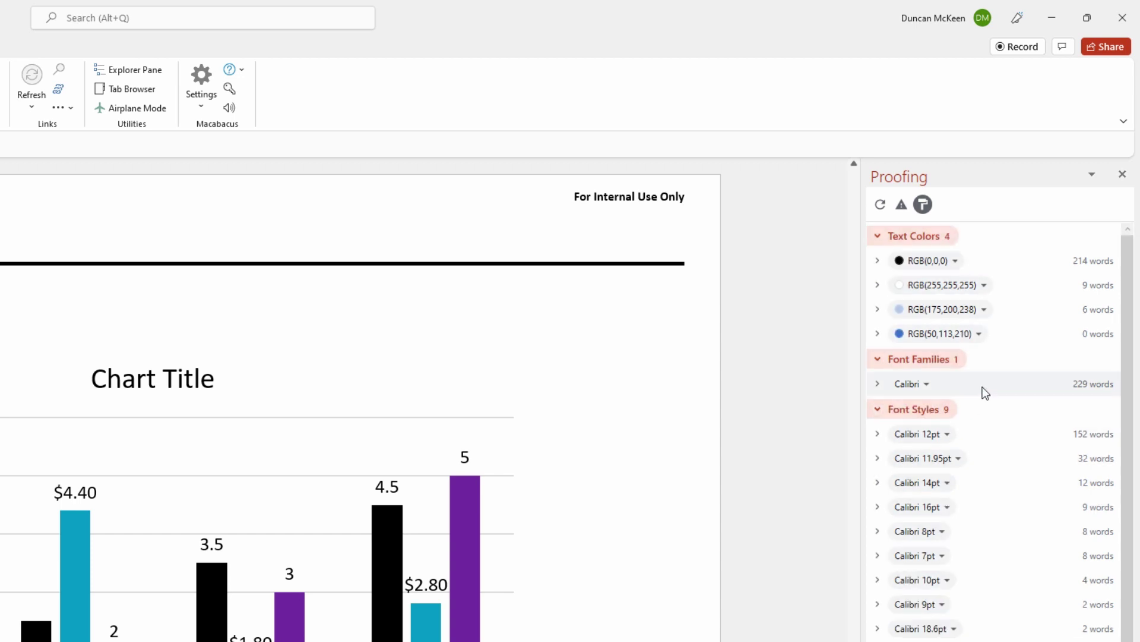